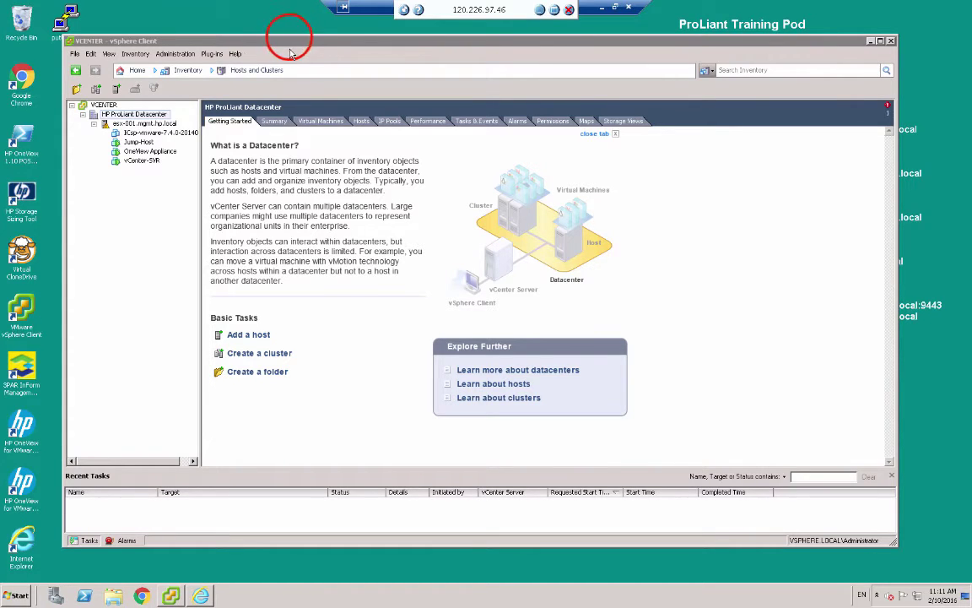
Power on the ICsp-vmware-7.4.0-20140914 virtual machine under the esx-001.mgmt.hp.local host.
left_click(261, 39)
left_click(145, 134)
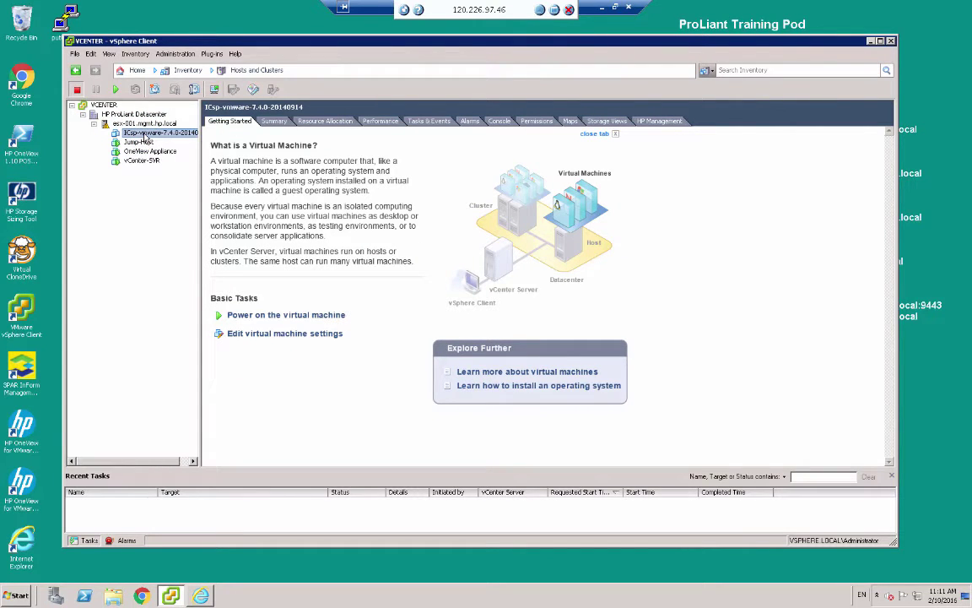
right_click(145, 135)
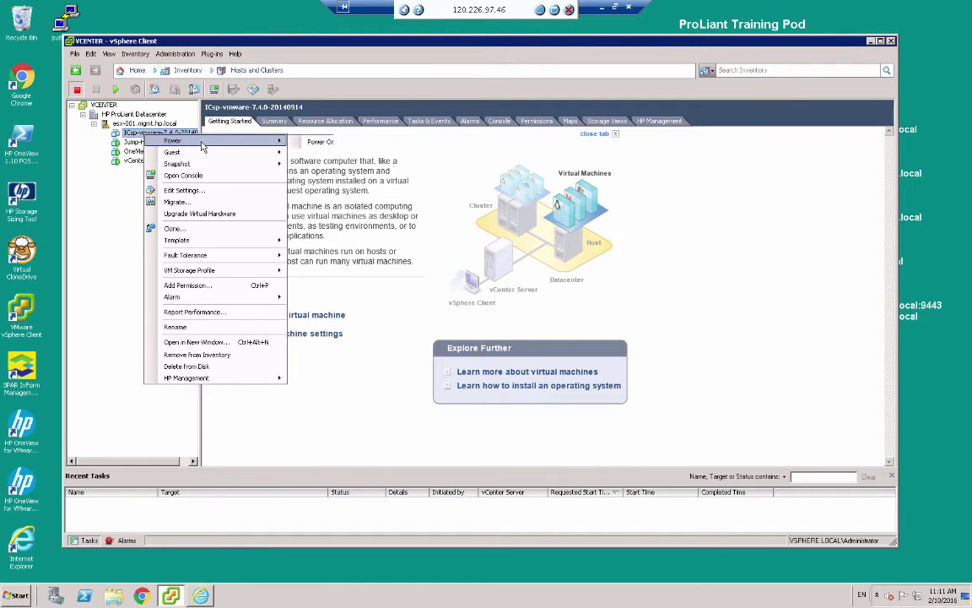
mouse_move(202, 143)
left_click(320, 144)
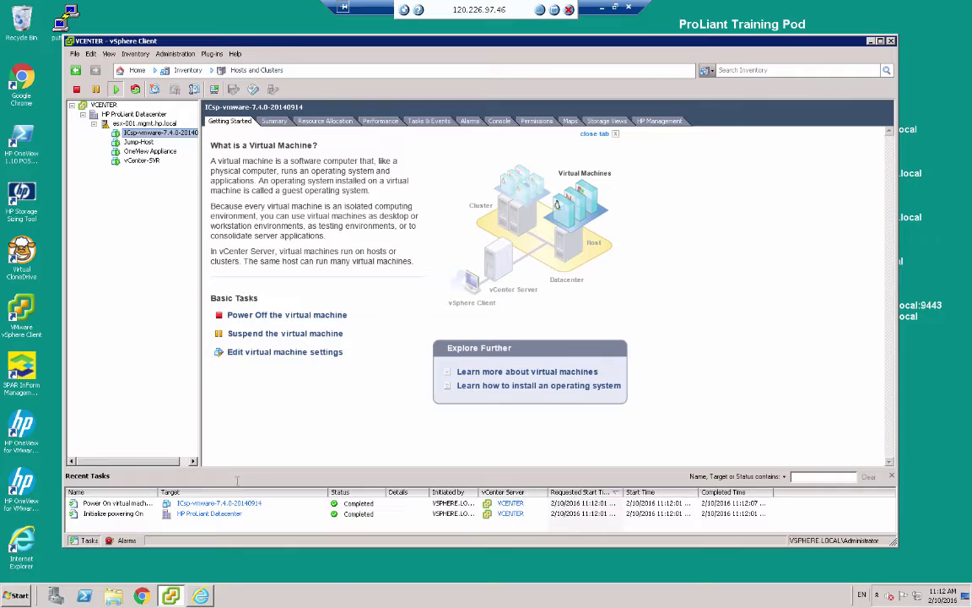
Switch to Internet Explorer to check the blade server's power state in iLO 4, and close the browser window.
left_click(201, 596)
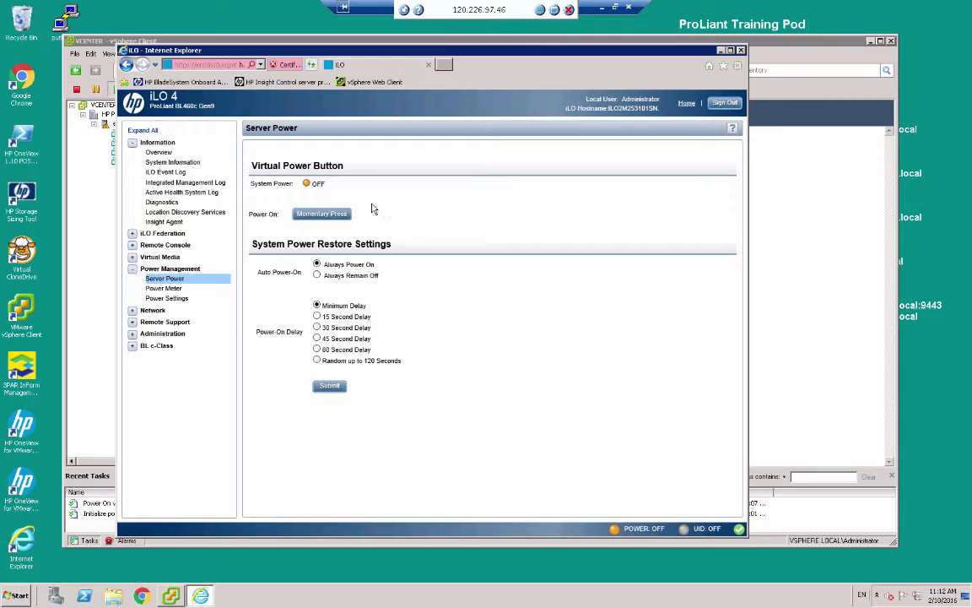
left_click(741, 50)
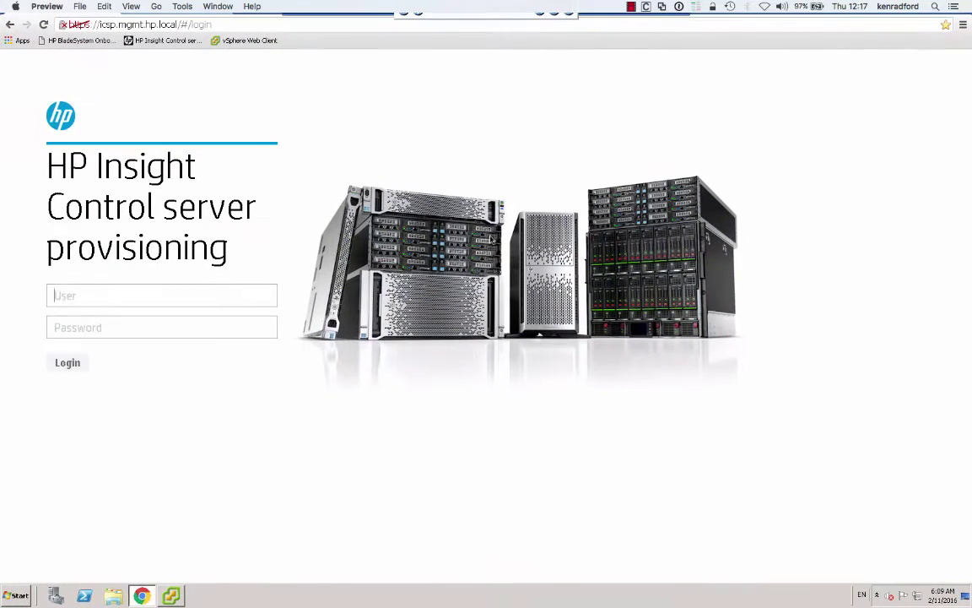
Log in to HP Insight Control server provisioning as Administrator with the account password.
left_click(153, 296)
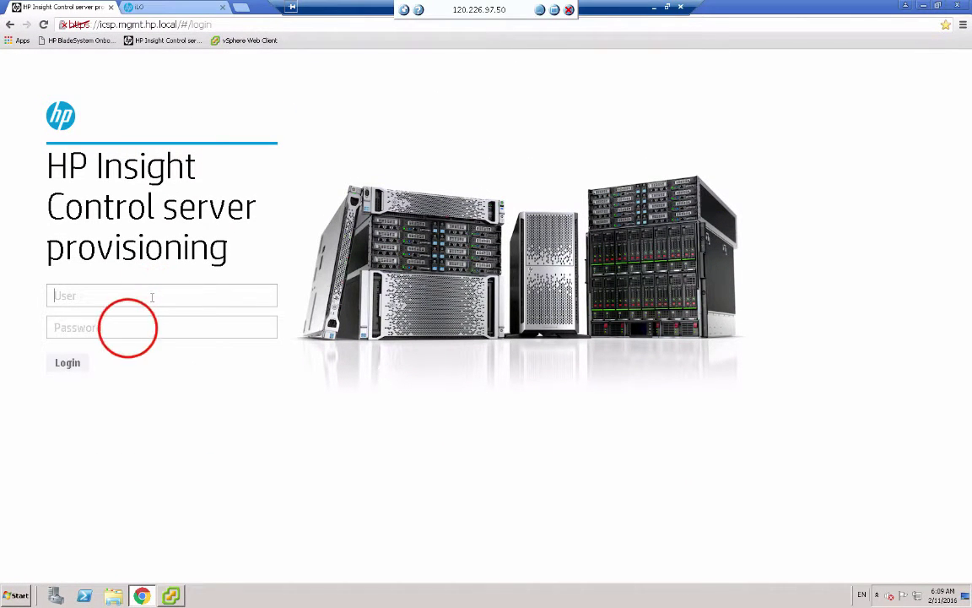
type("Administrator")
left_click(129, 328)
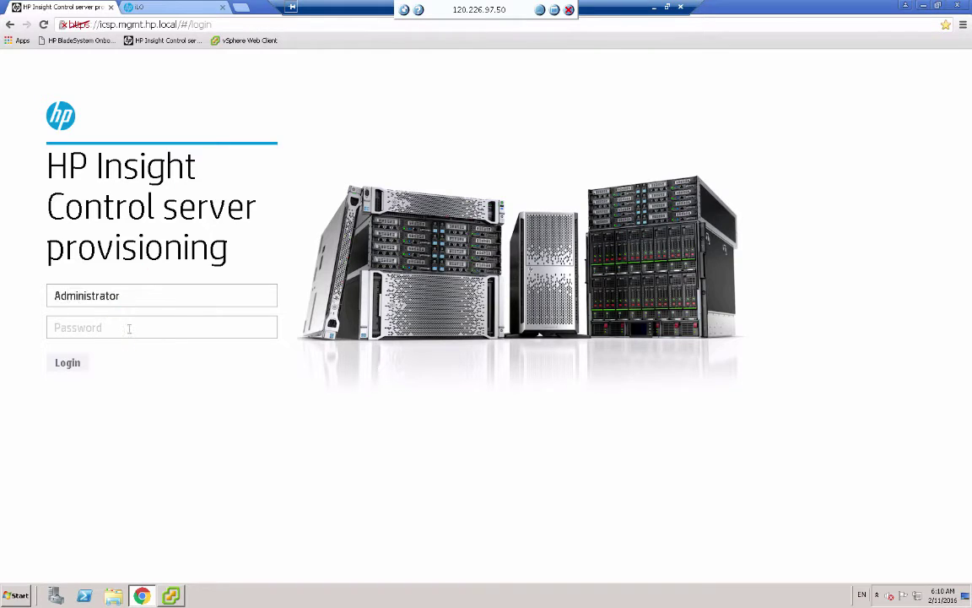
type("*********")
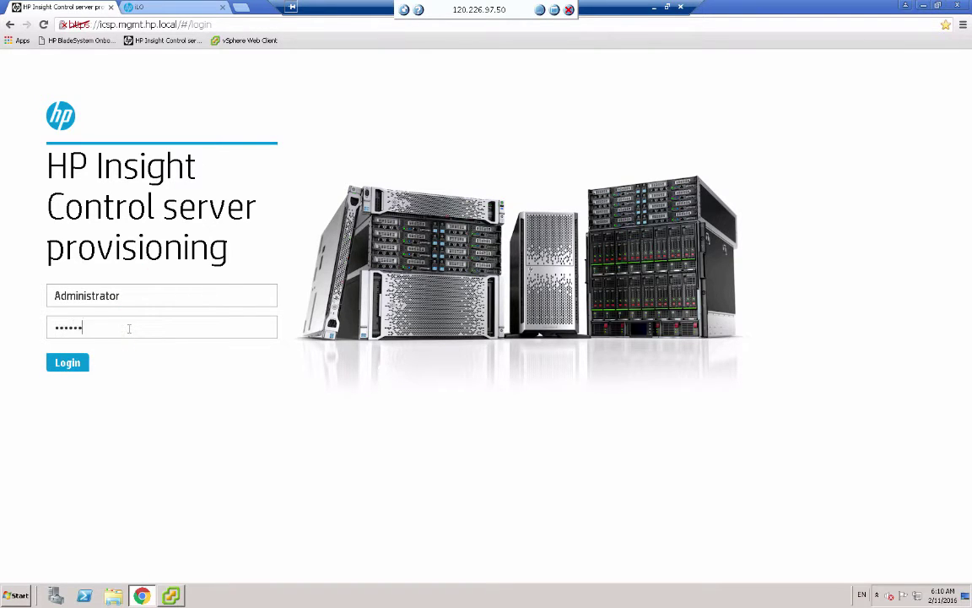
key("Return")
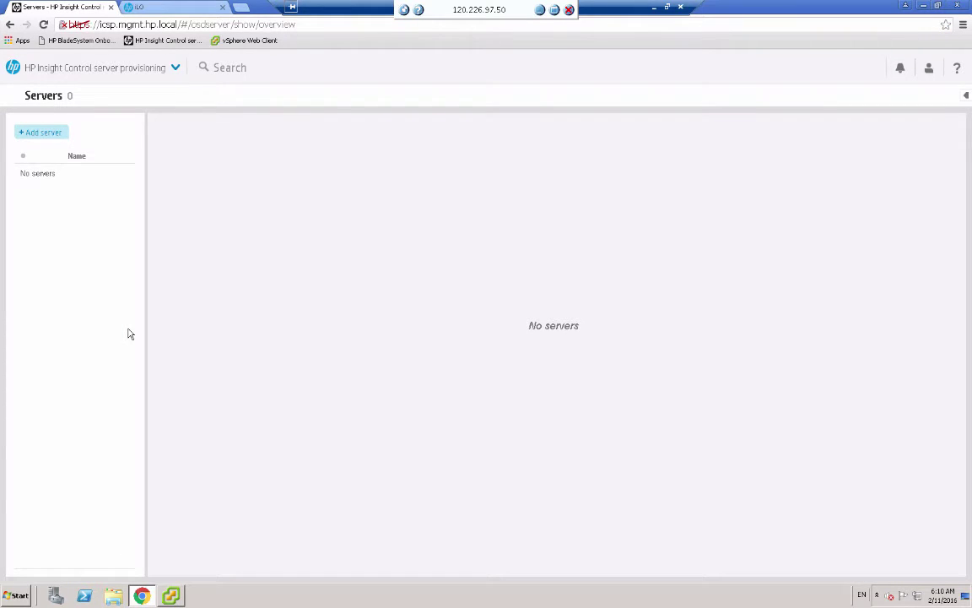
Add a bare-metal server with iLO IP address 100.6.12.40, username Administrator and the iLO password.
left_click(41, 133)
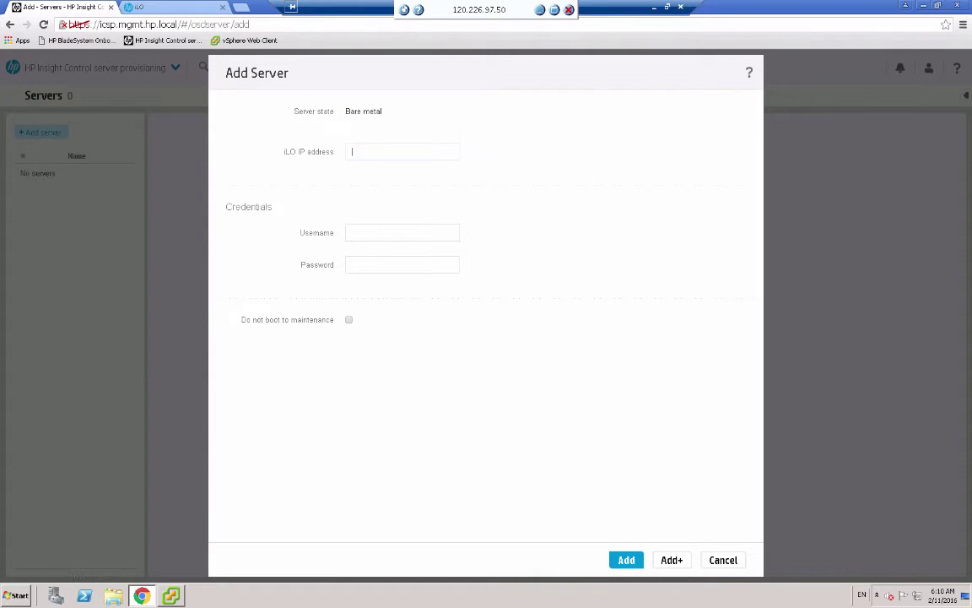
left_click(370, 152)
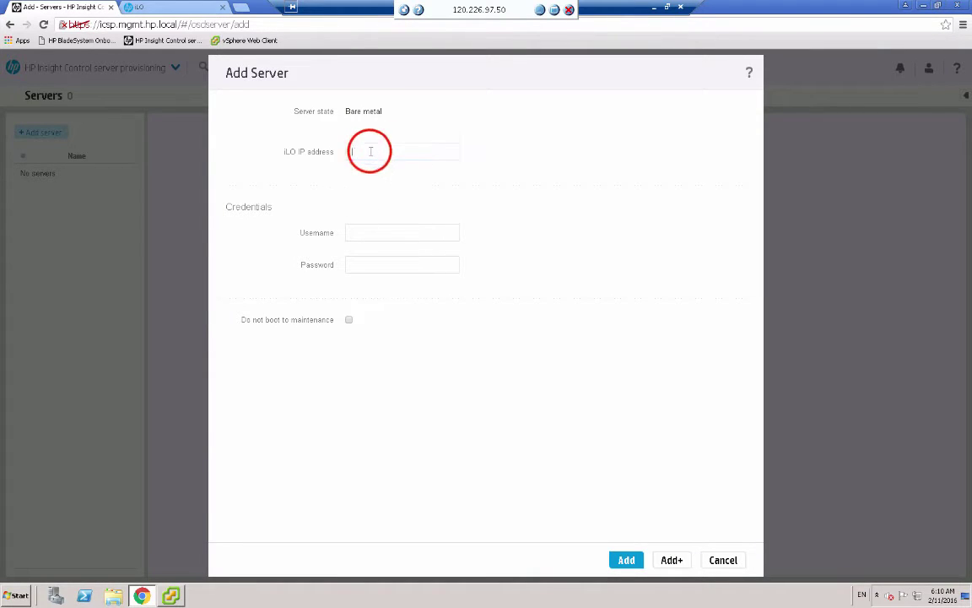
type("100.6.12.40")
left_click(378, 231)
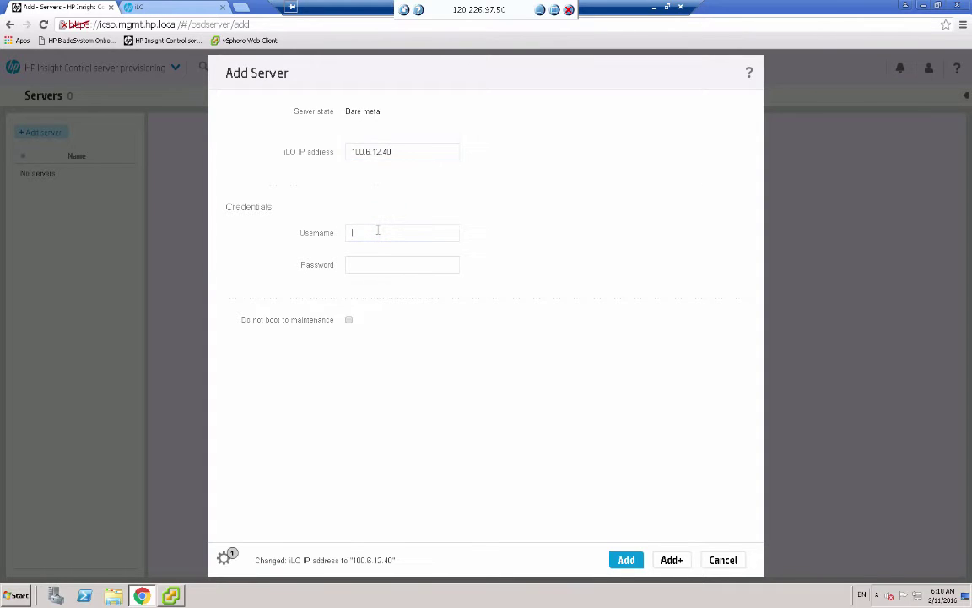
type("Administrator")
key("Tab")
type("p")
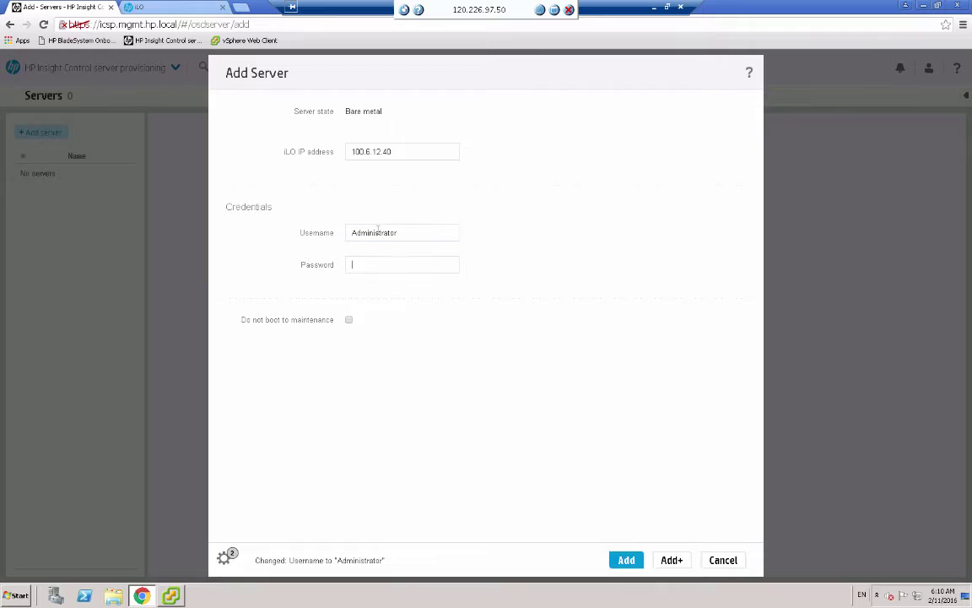
type("assword")
left_click(626, 560)
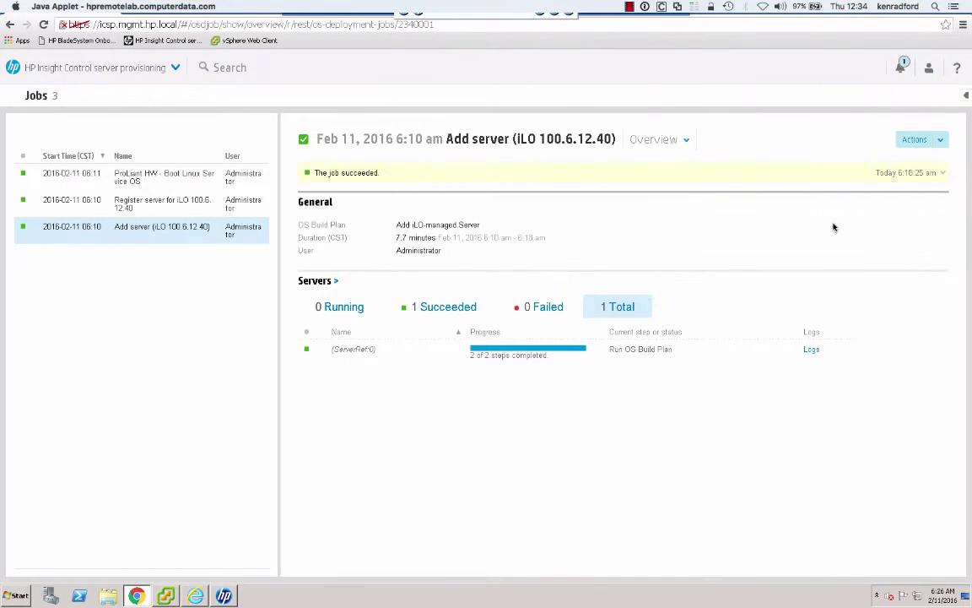
Check the Add server job's duration and view the server's screen in the iLO Integrated Remote Console, leaving the console minimized.
left_click(388, 234)
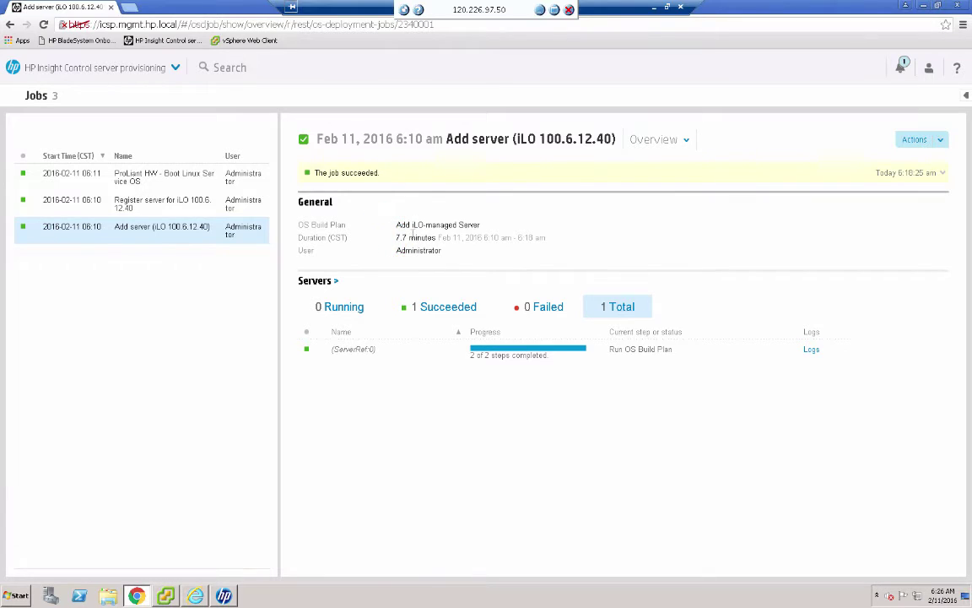
double_click(410, 237)
left_click(224, 596)
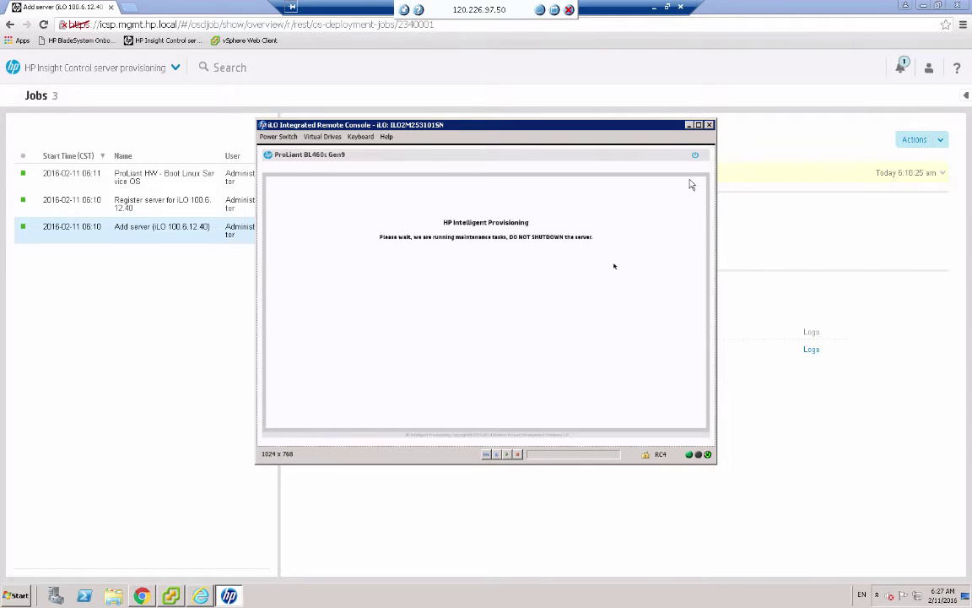
left_click(689, 125)
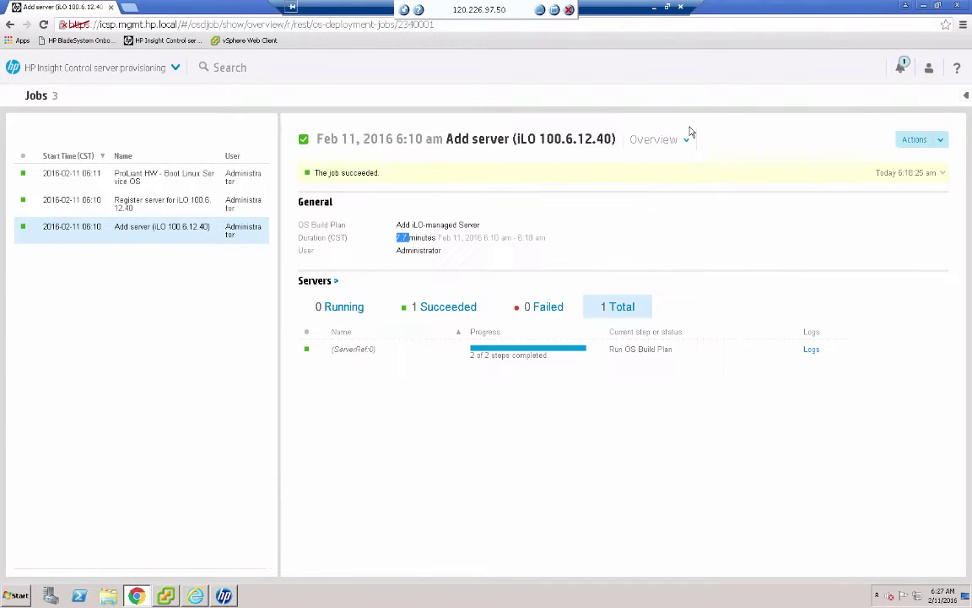
Run the ProLiant HW - Erase Server build plan immediately on server RackGen9_2-Enclosure12-10.
left_click(174, 67)
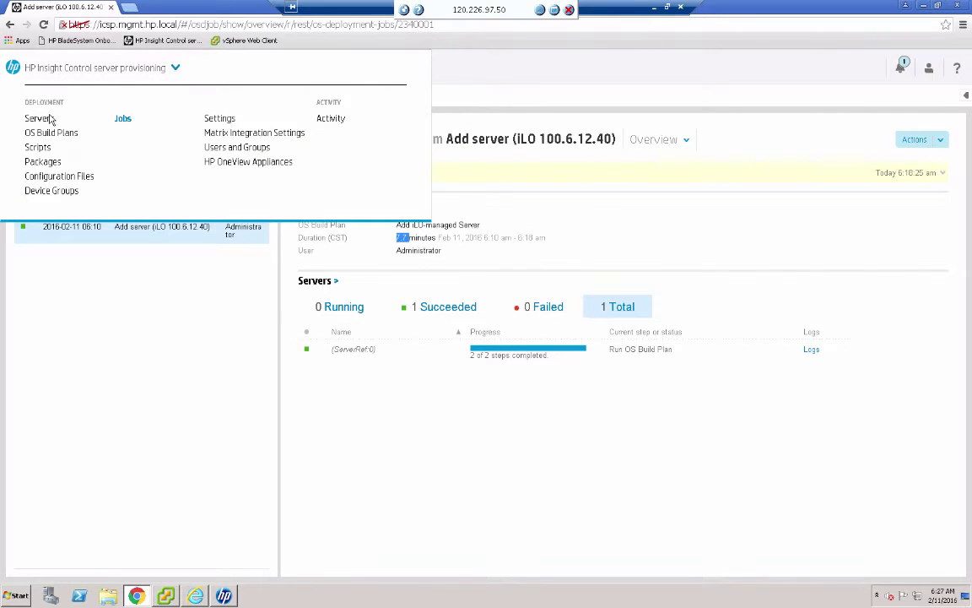
left_click(42, 119)
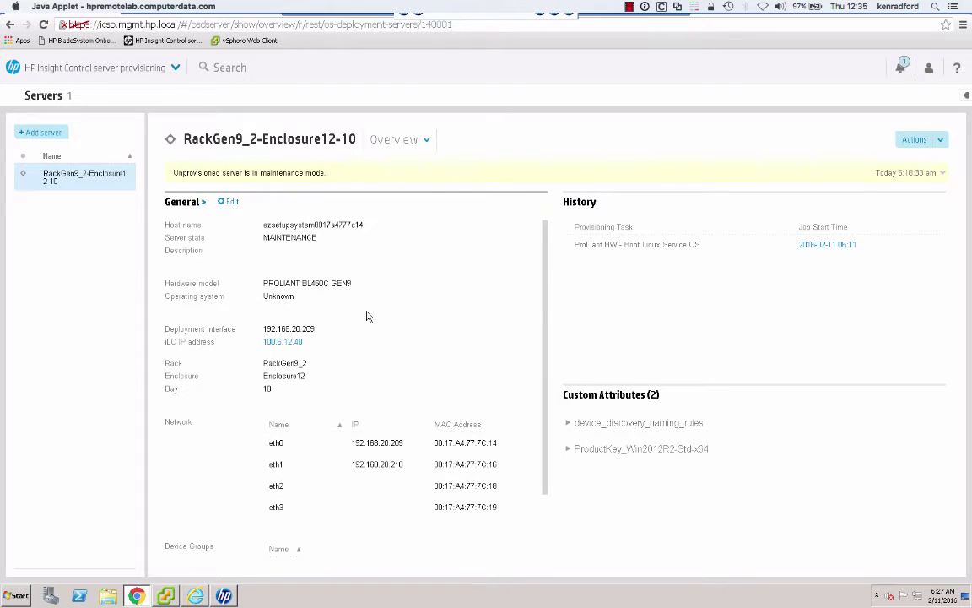
left_click(941, 142)
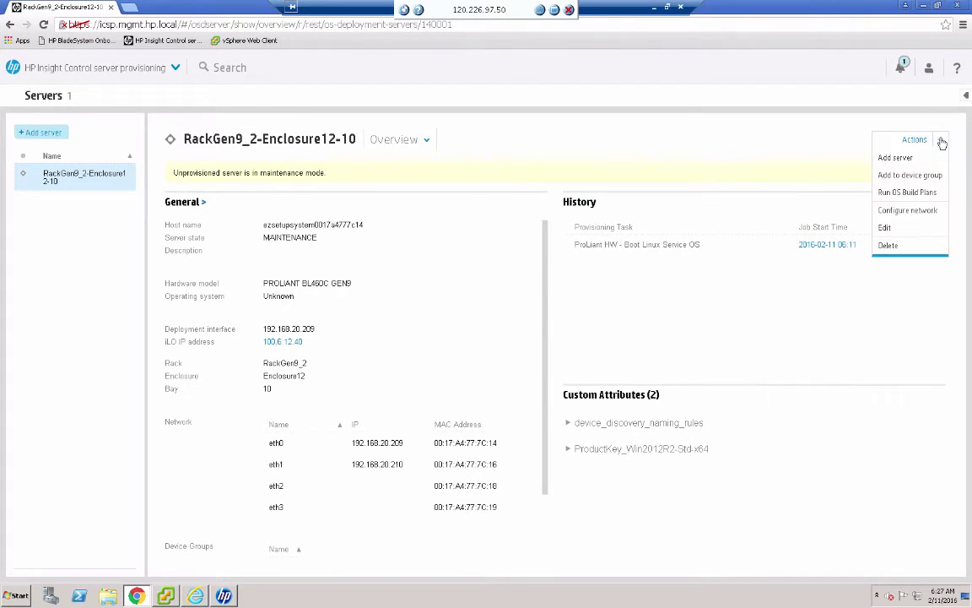
left_click(913, 193)
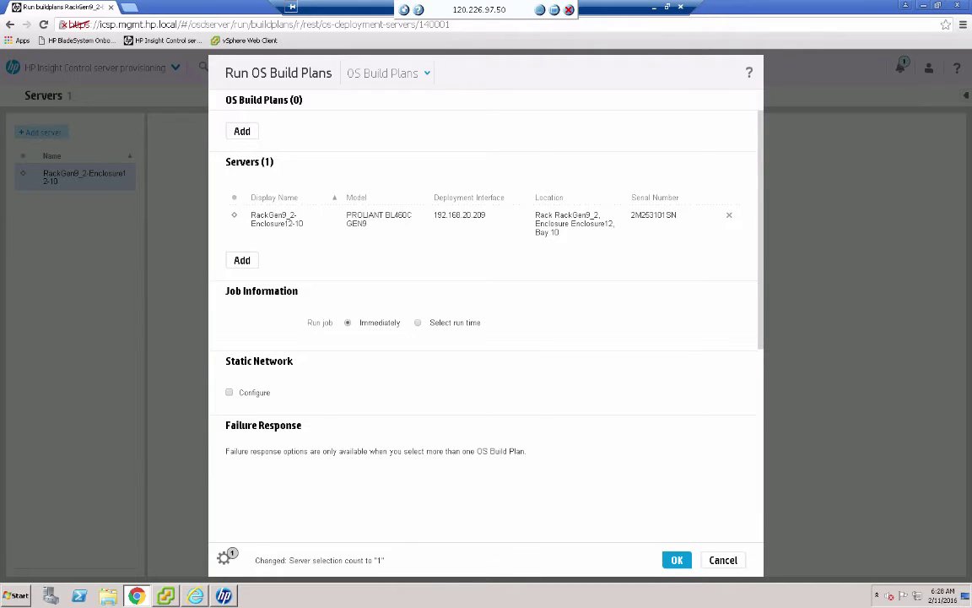
left_click(242, 132)
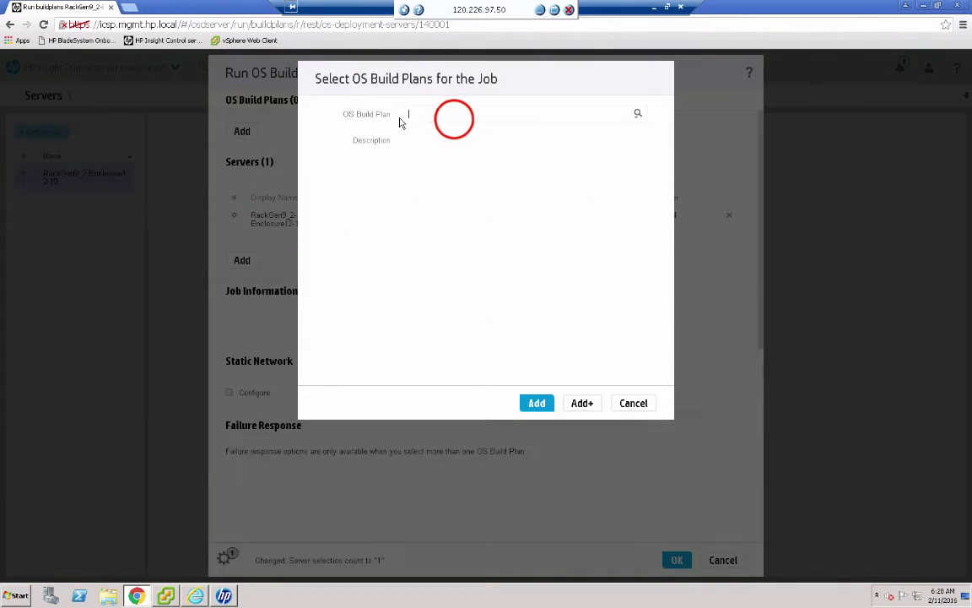
type("erase")
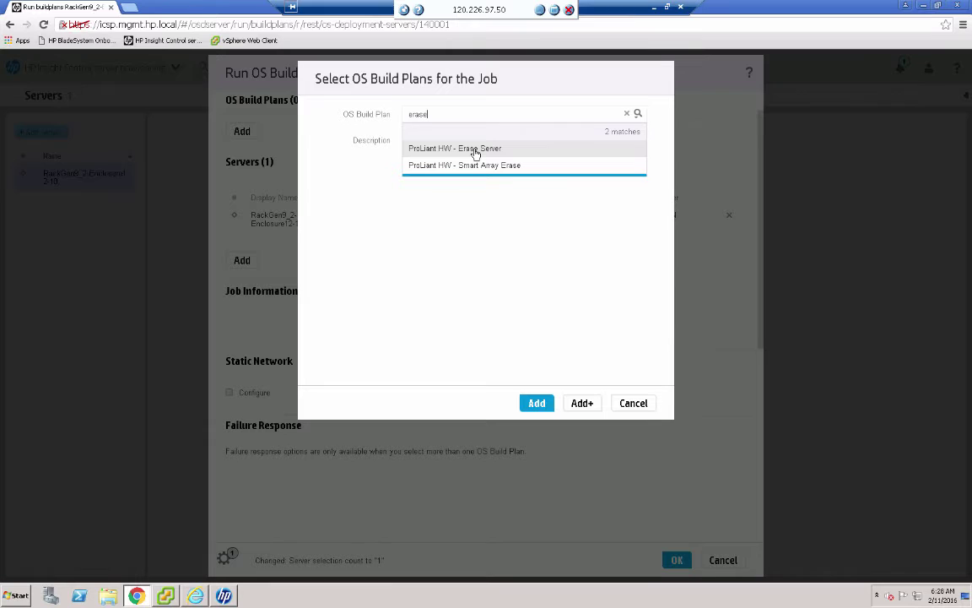
left_click(475, 150)
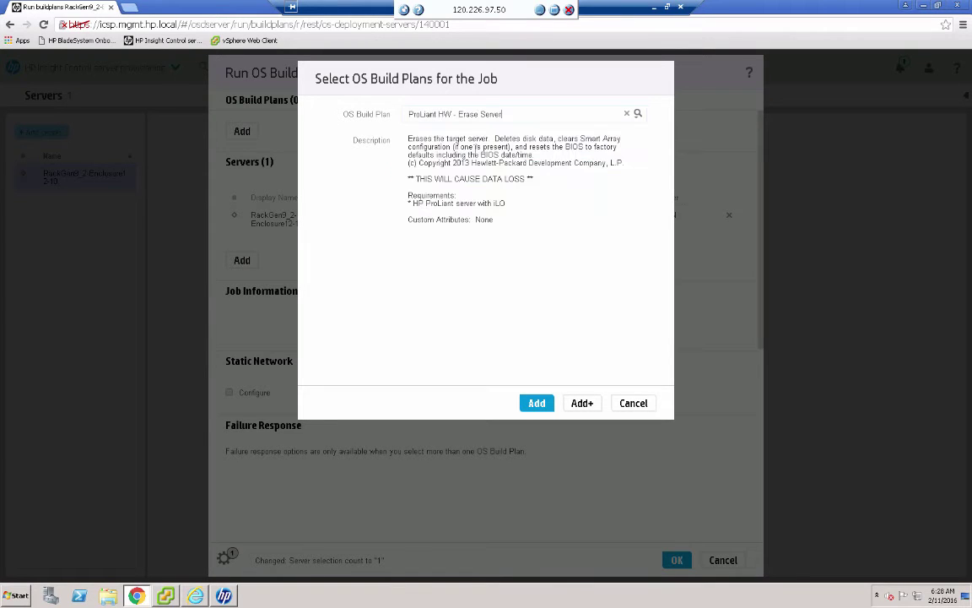
left_click(538, 404)
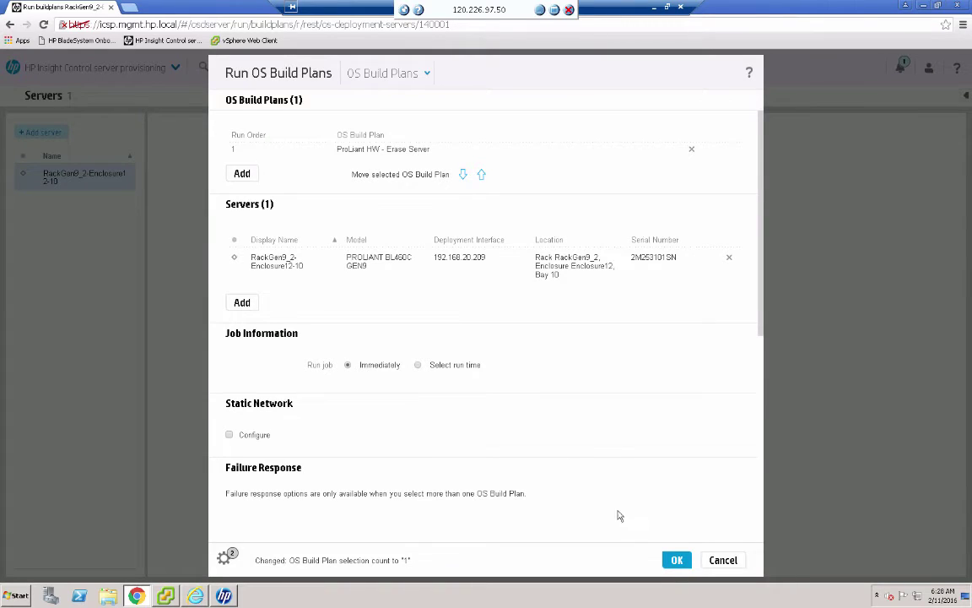
left_click(675, 562)
left_click(674, 560)
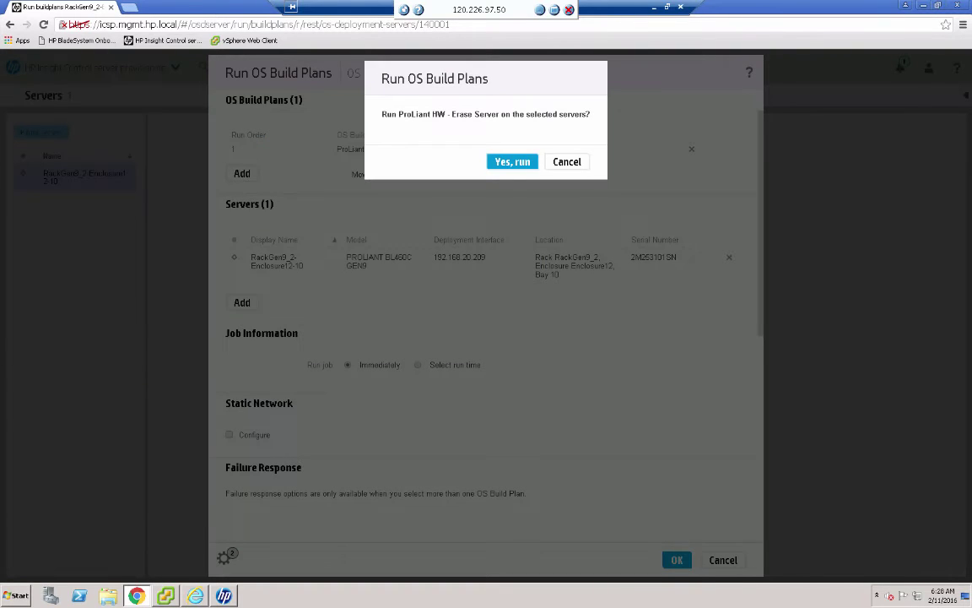
left_click(511, 161)
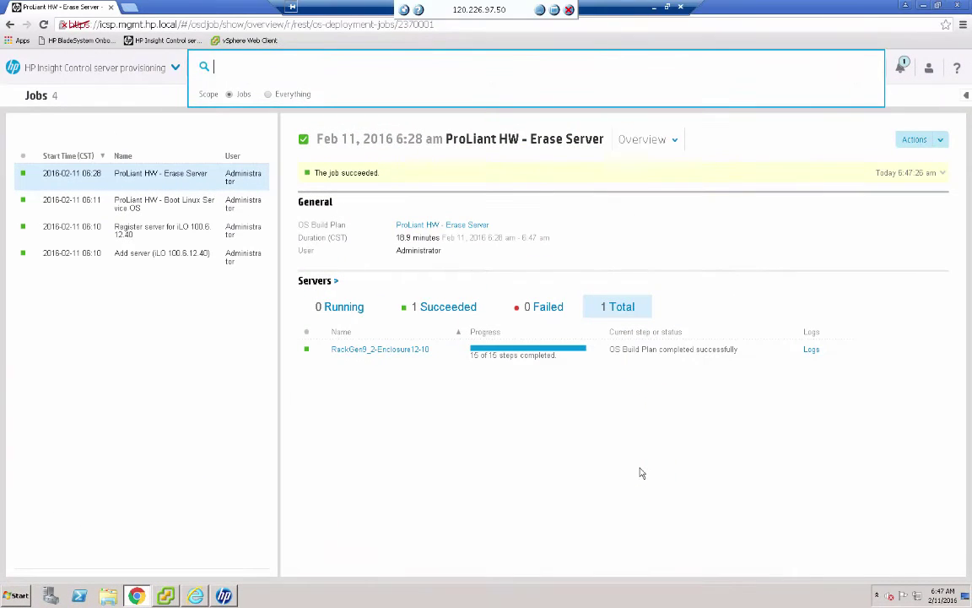
Check the duration of the ProLiant HW - Erase Server job.
key("Escape")
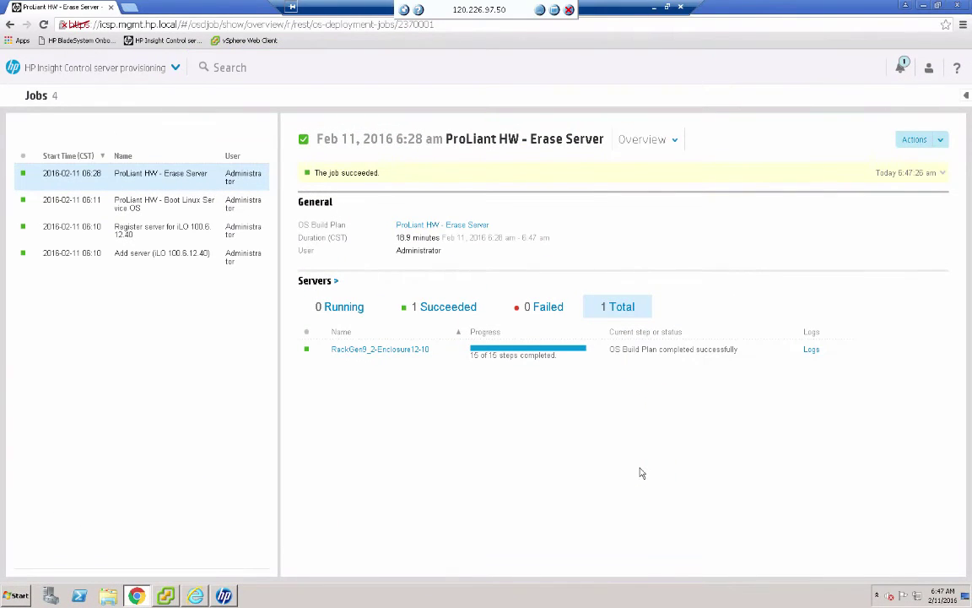
left_click(397, 240)
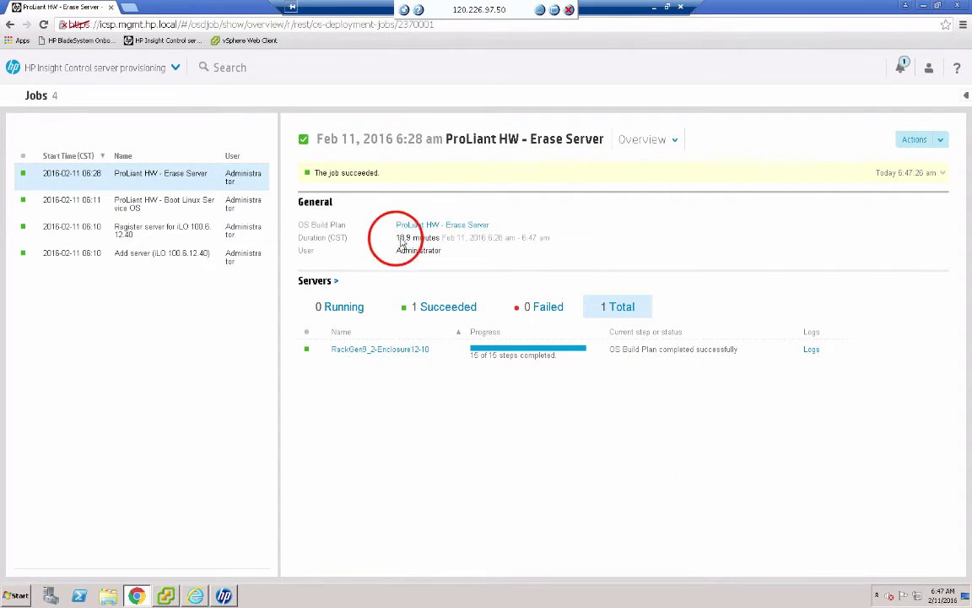
double_click(398, 238)
left_click(559, 487)
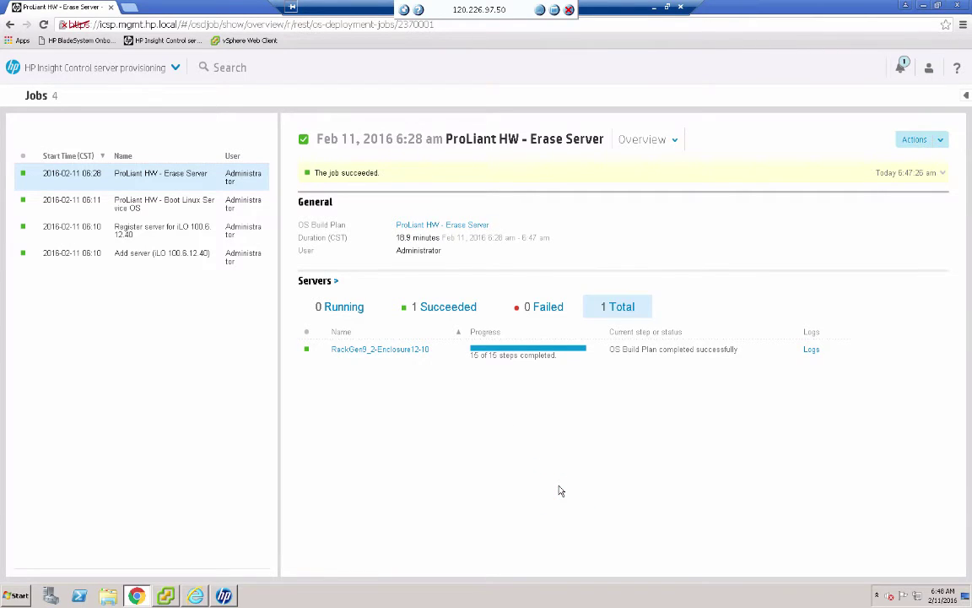
Run the ProLiant HW - Smart Array Set RAID 1 build plan immediately on server RackGen9_2-Enclosure12-10.
left_click(175, 68)
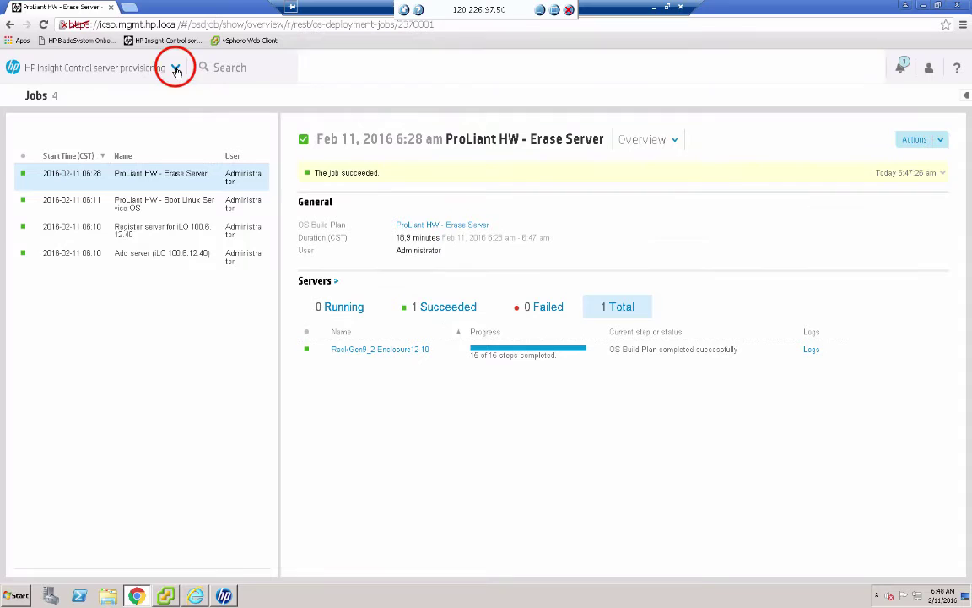
left_click(39, 118)
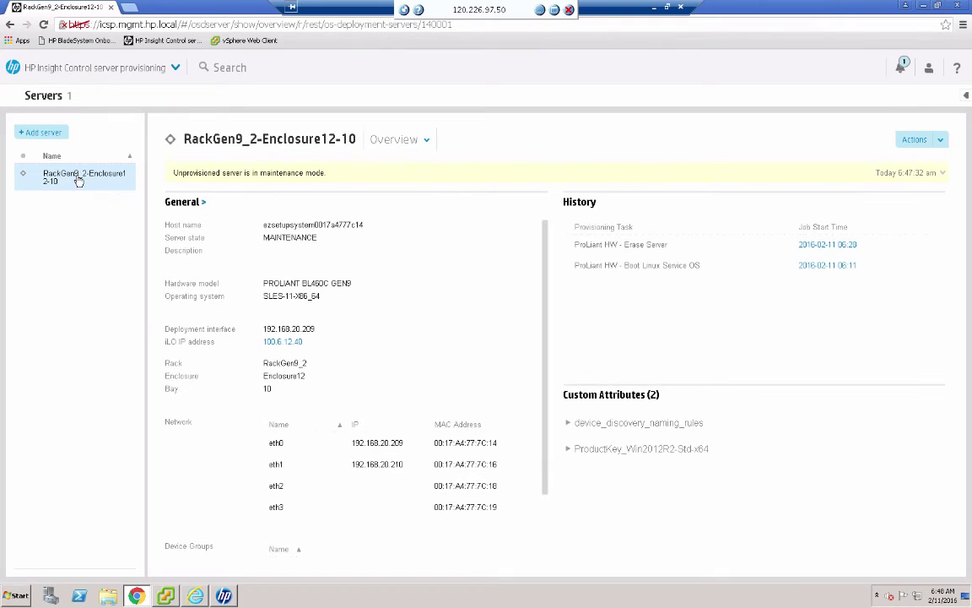
left_click(940, 141)
left_click(917, 193)
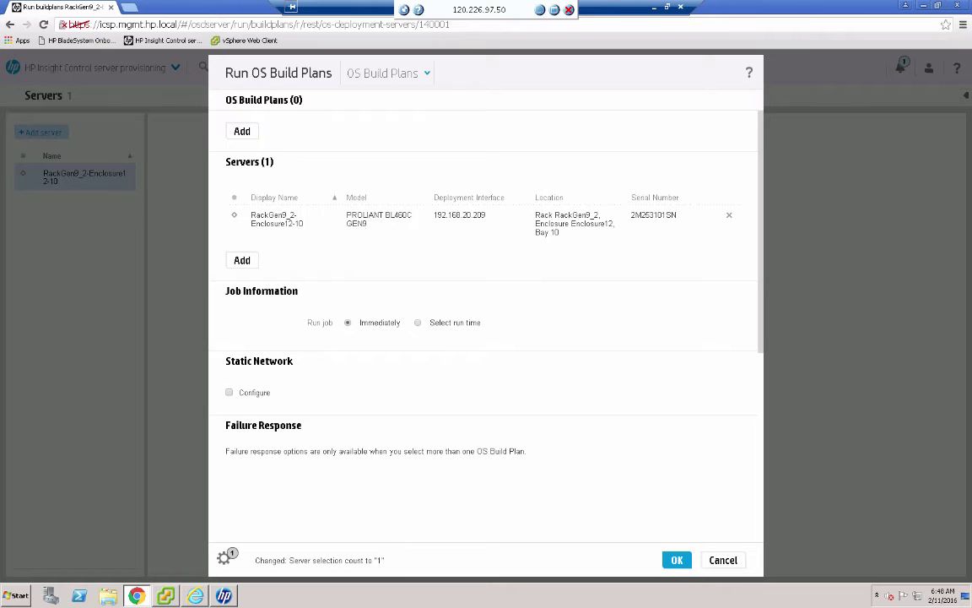
left_click(243, 134)
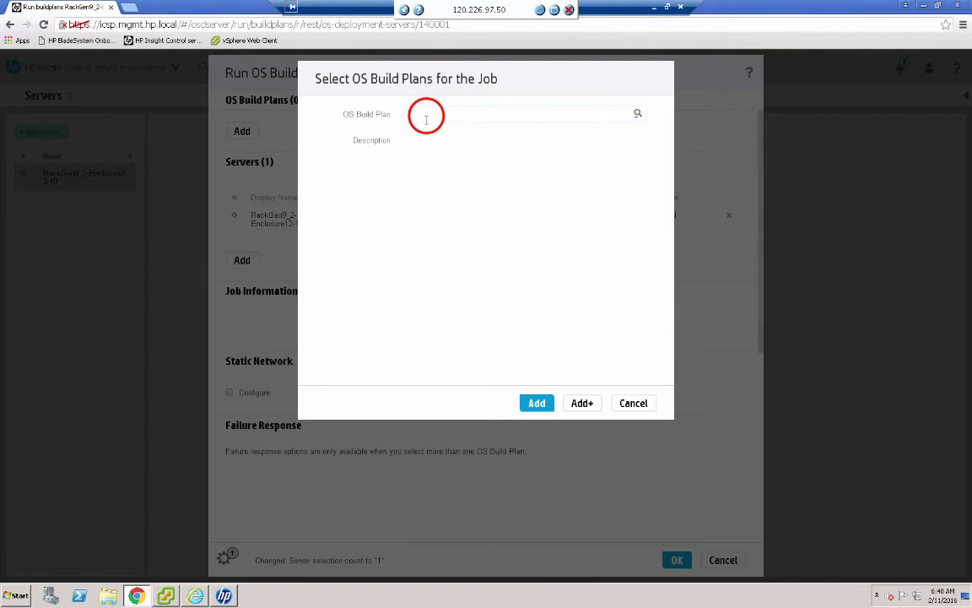
left_click(427, 116)
type("R")
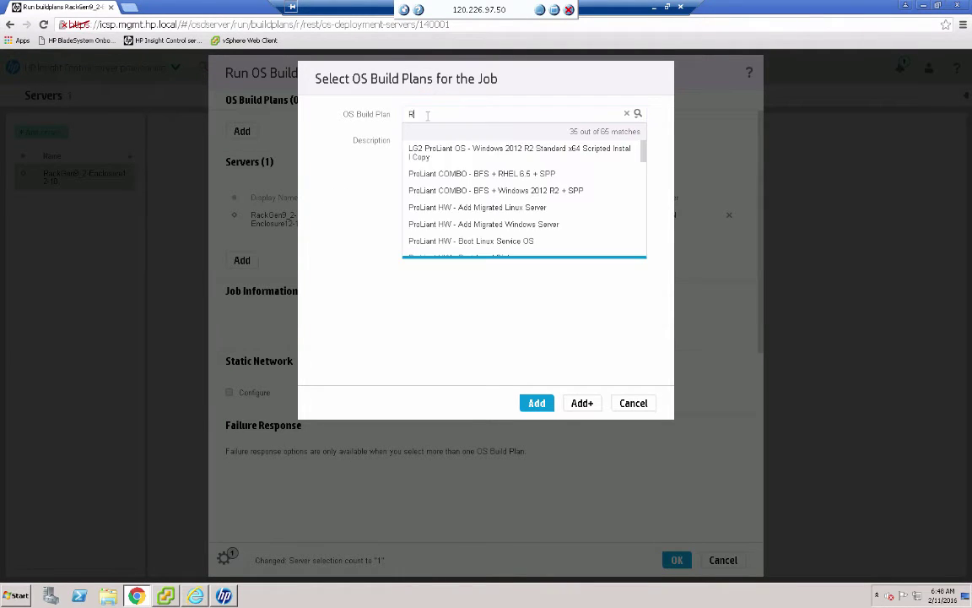
type("AID")
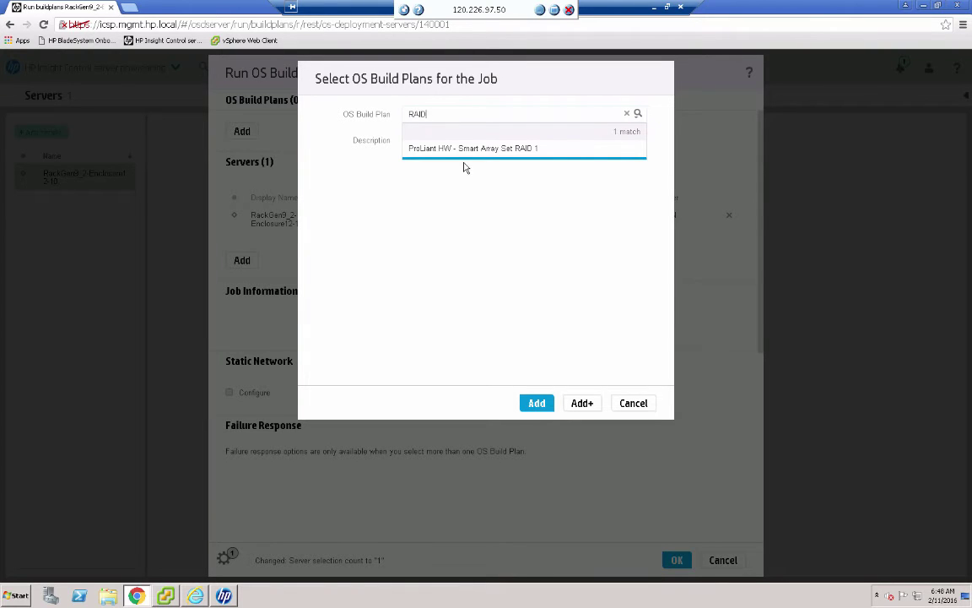
left_click(463, 155)
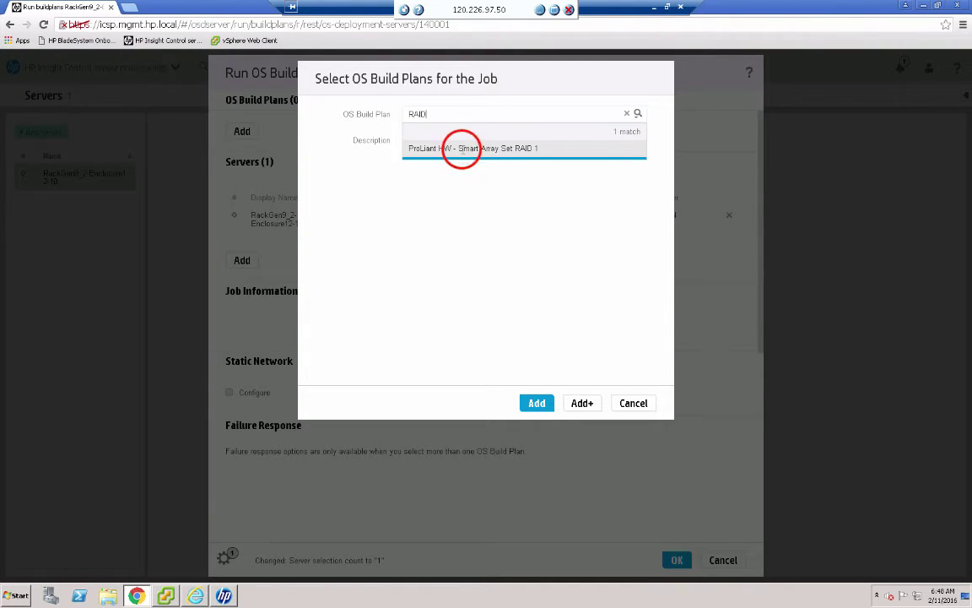
left_click(535, 402)
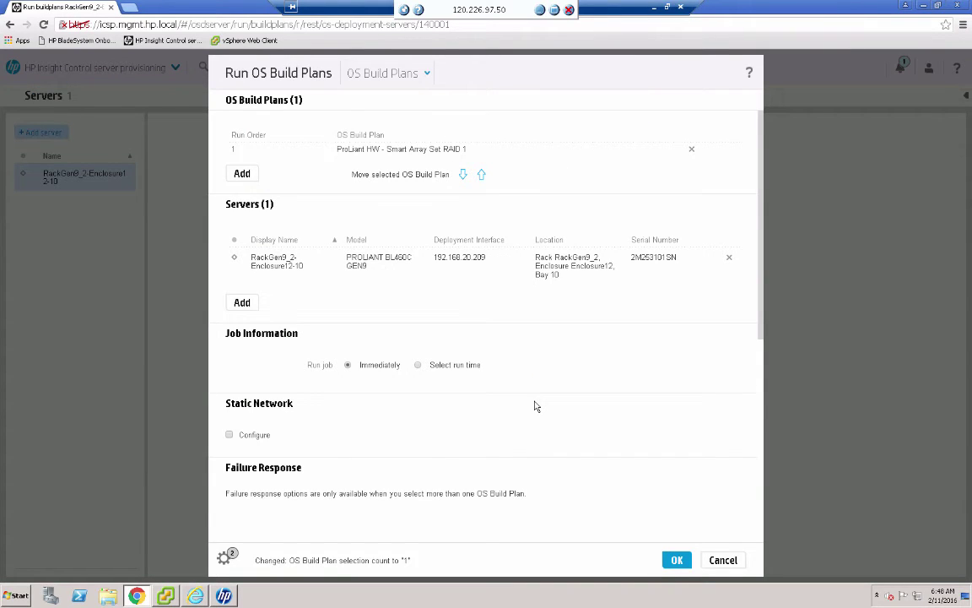
left_click(677, 560)
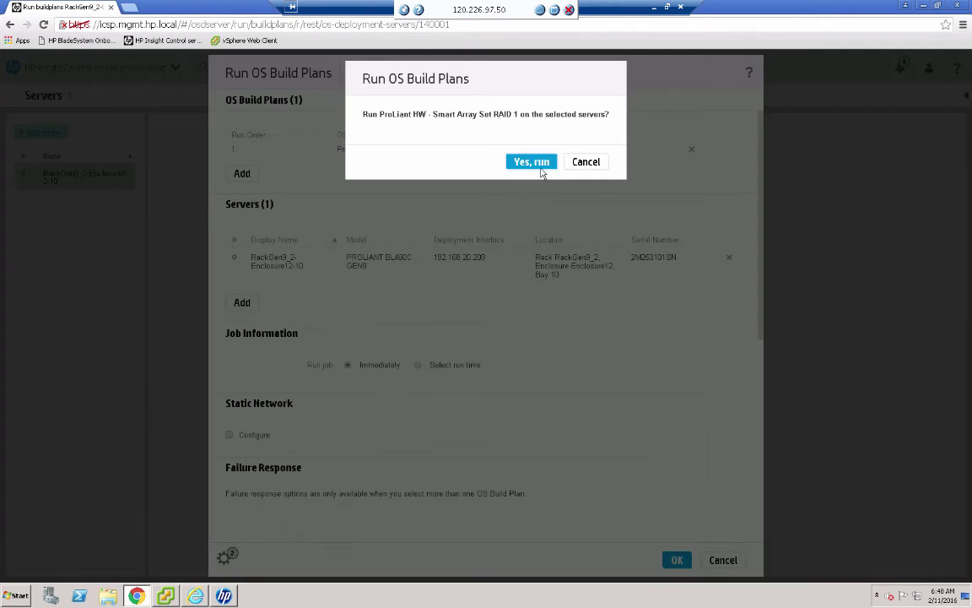
left_click(532, 162)
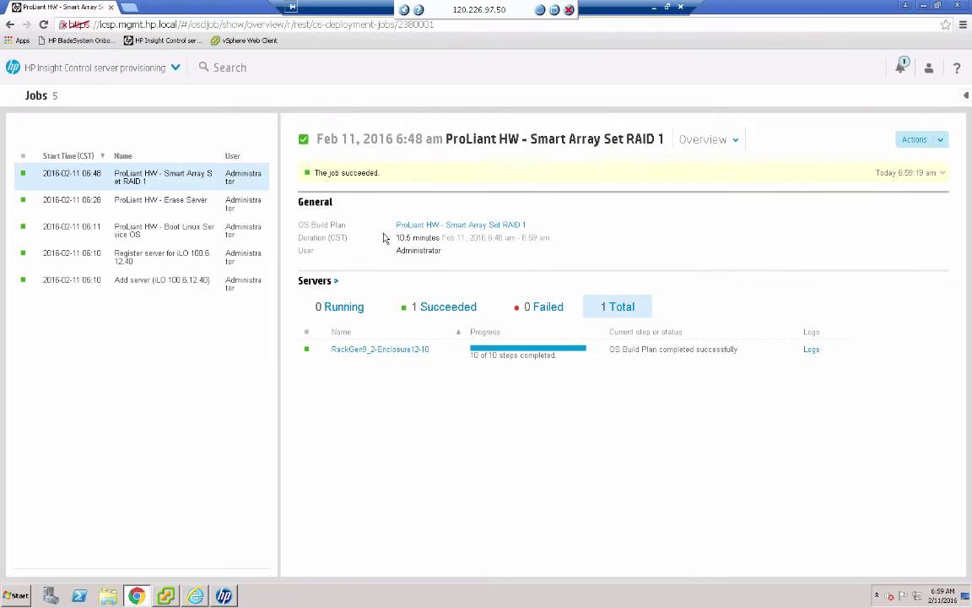
Run the ProLiant OS - Windows 2012 R2 Standard x64 Scripted Install build plan immediately on server RackGen9_2-Enclosure12-10, starting from the OS Build Plans list.
left_click(173, 68)
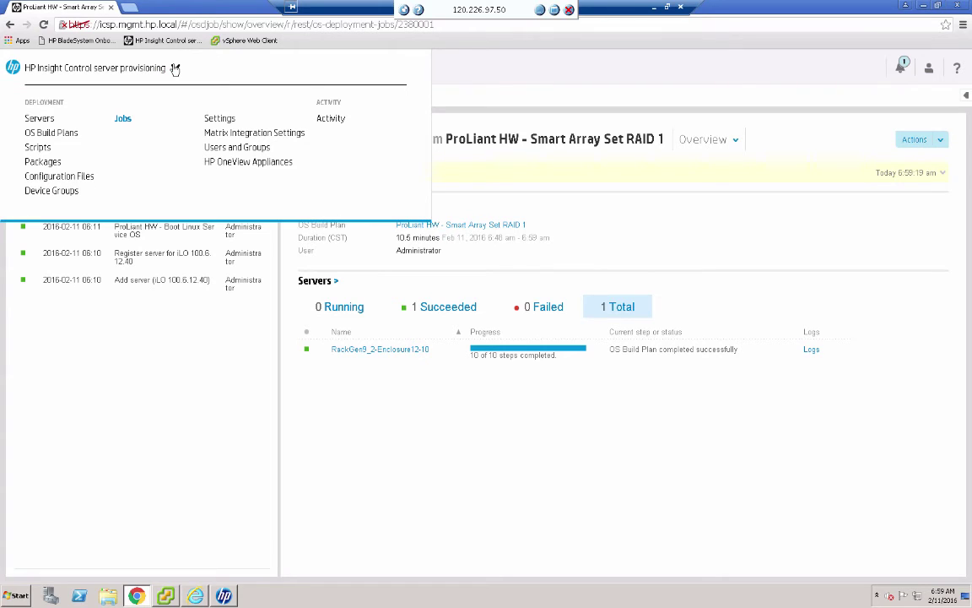
left_click(51, 133)
left_click(189, 491)
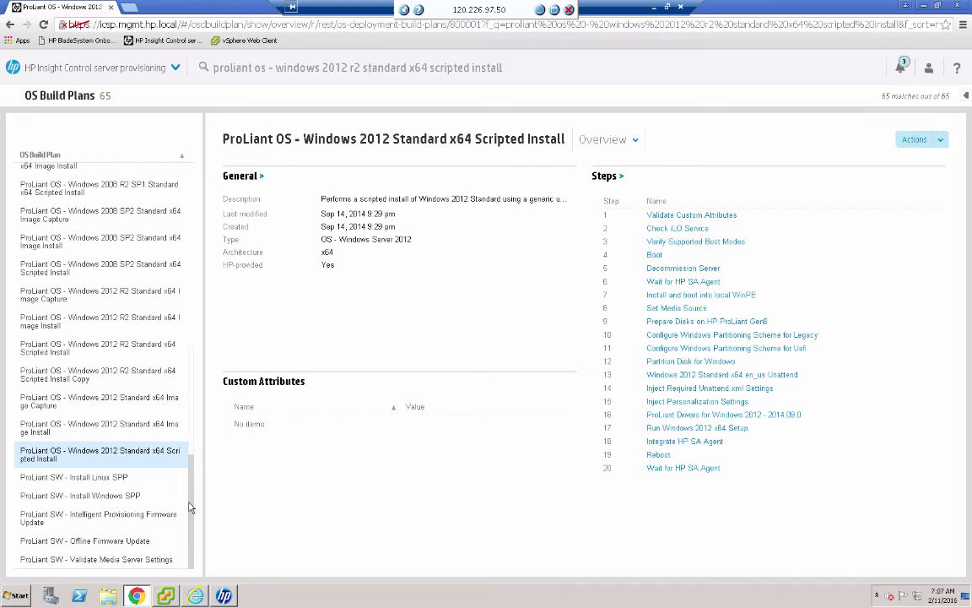
left_click(141, 342)
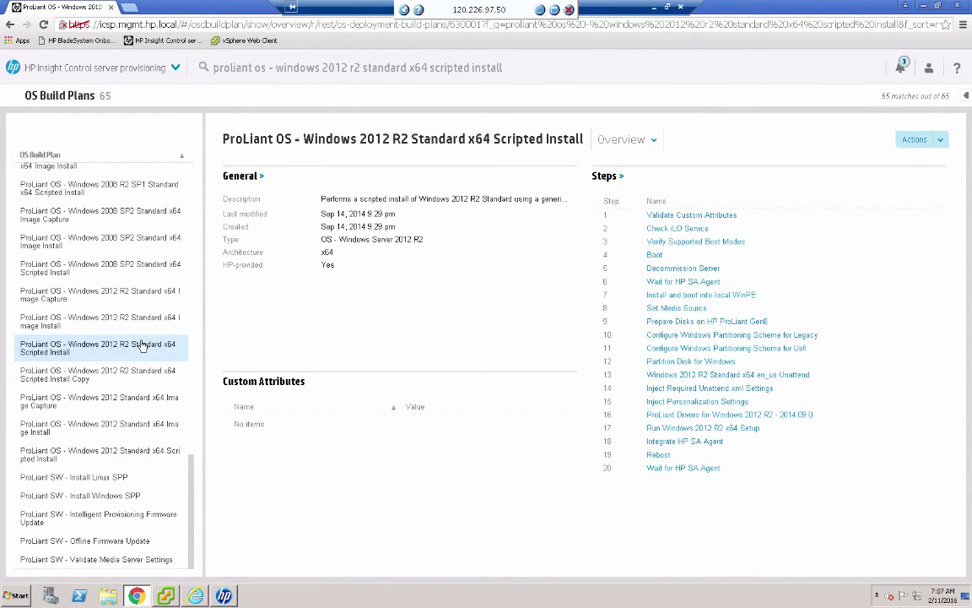
left_click(939, 140)
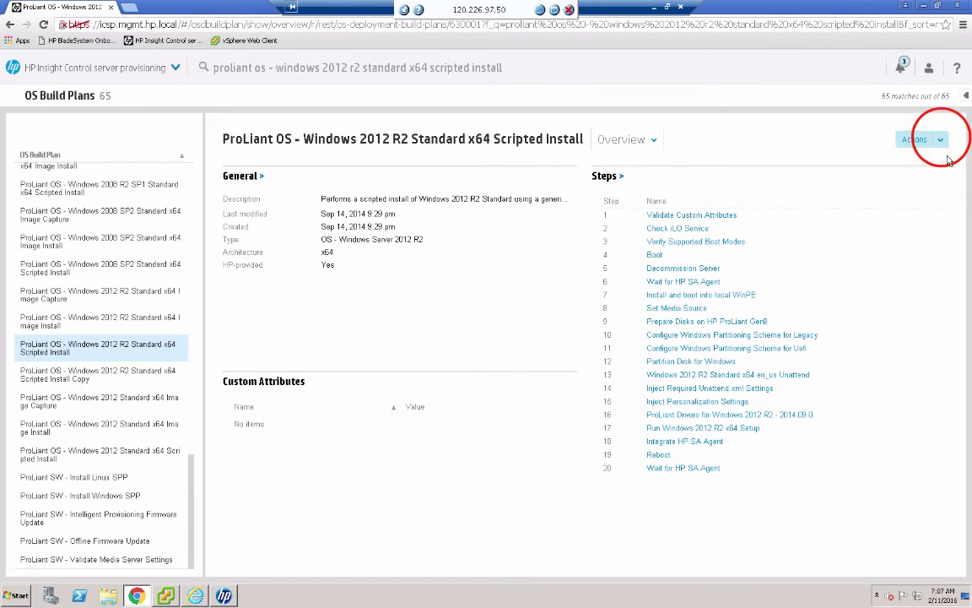
left_click(941, 143)
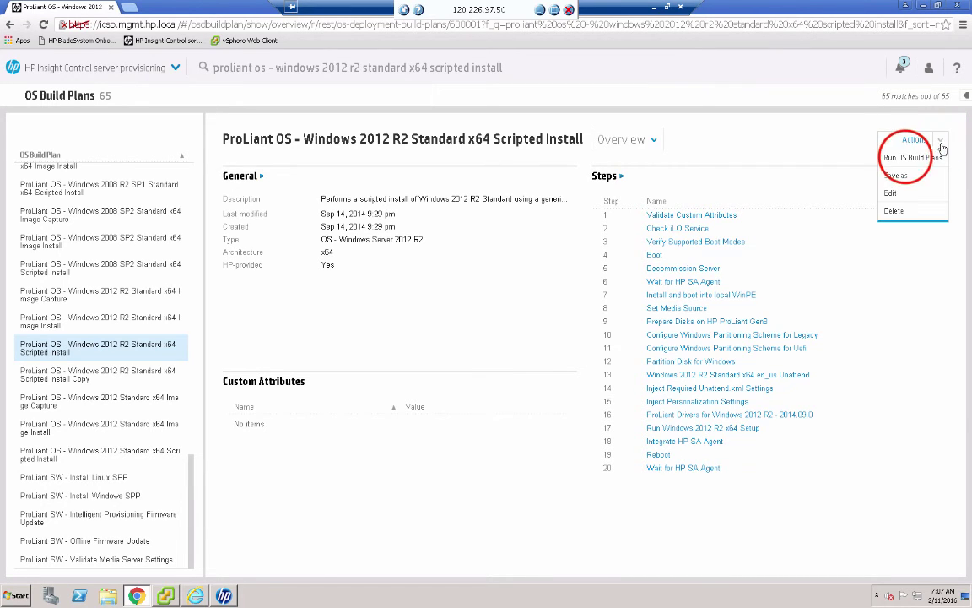
left_click(911, 158)
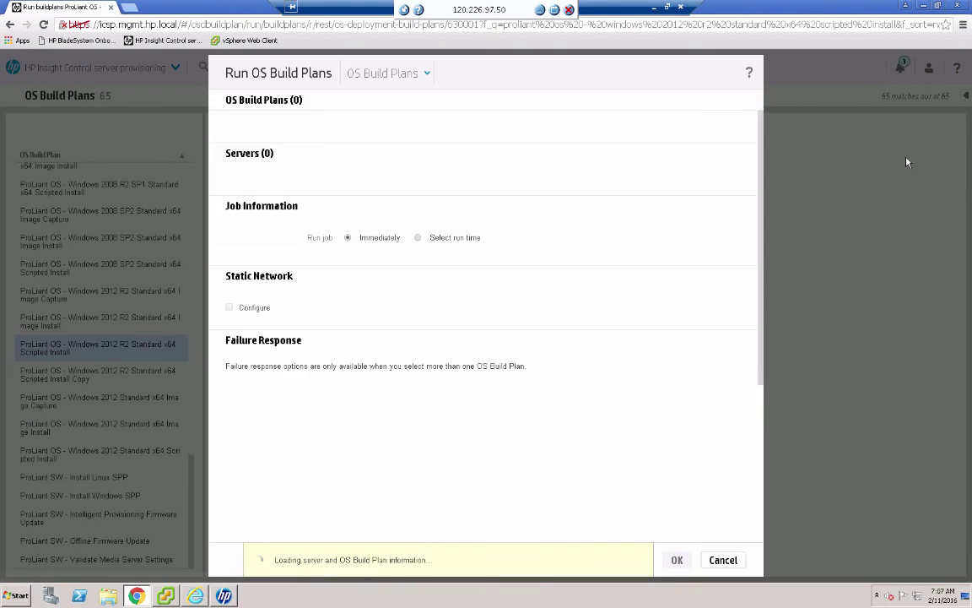
left_click(242, 234)
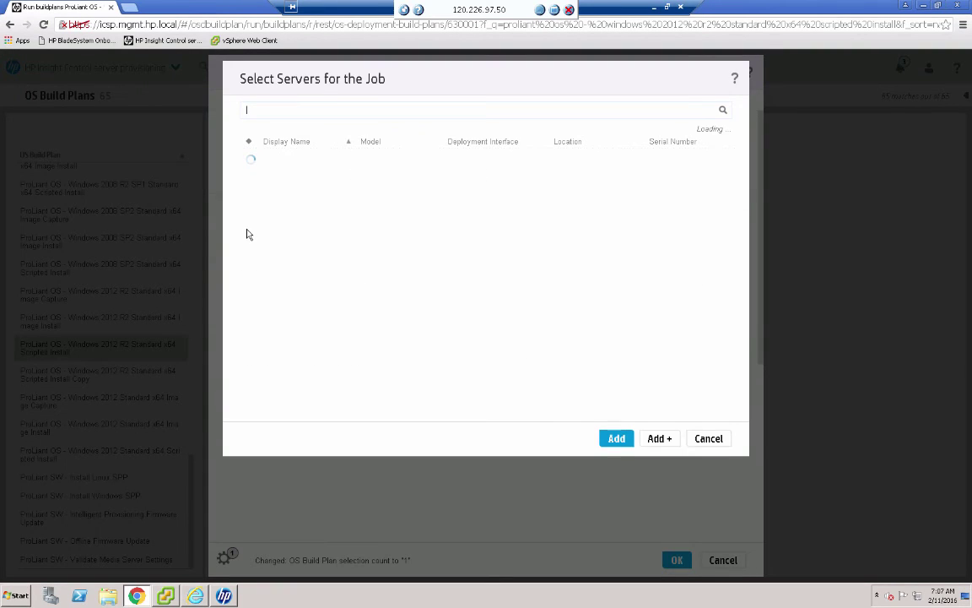
left_click(273, 150)
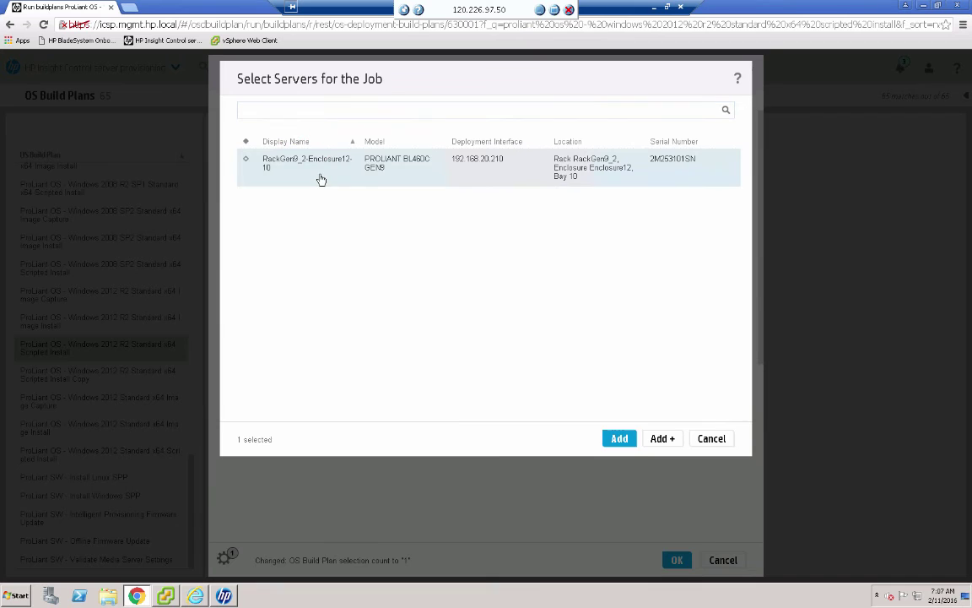
left_click(619, 438)
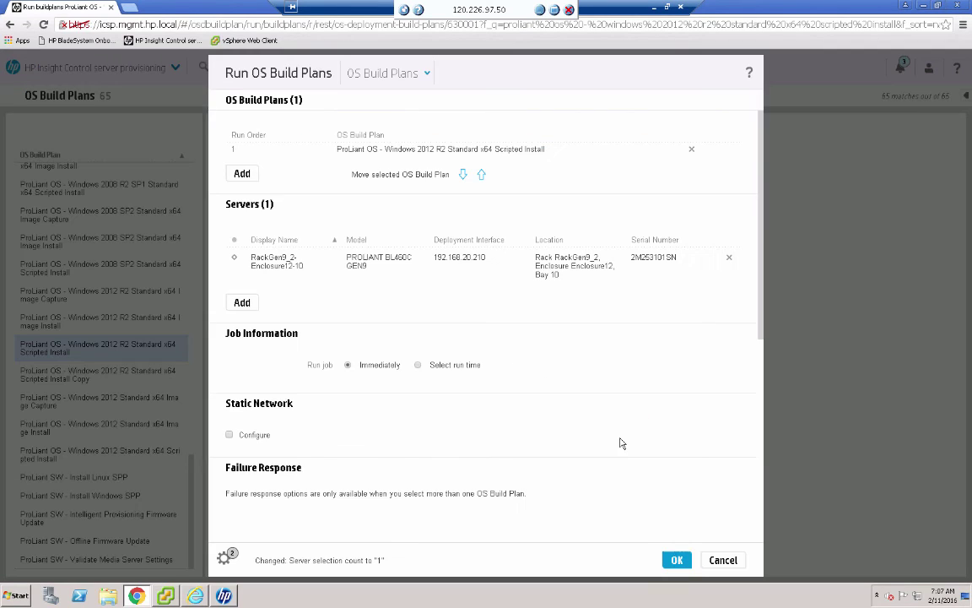
left_click(675, 560)
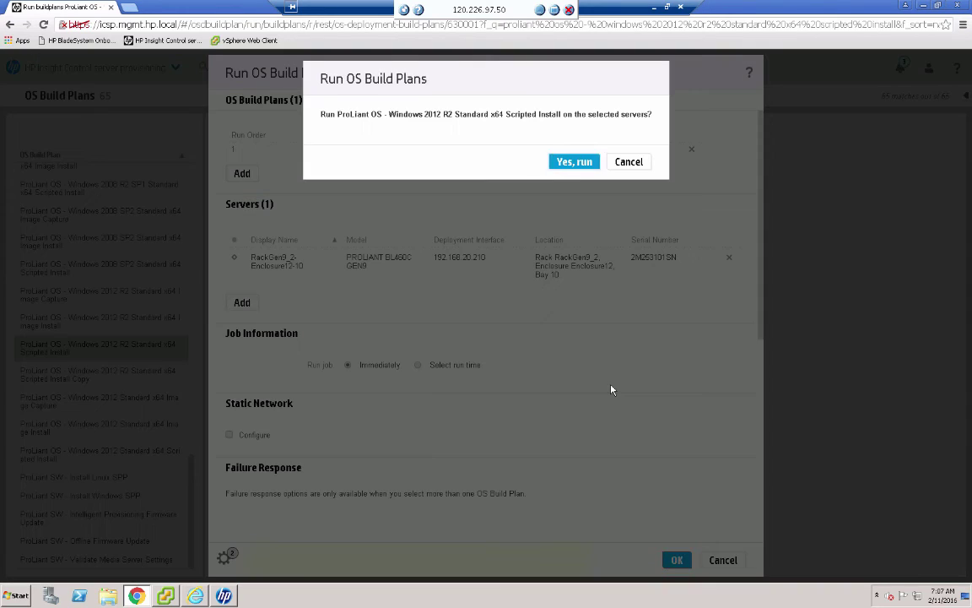
left_click(586, 163)
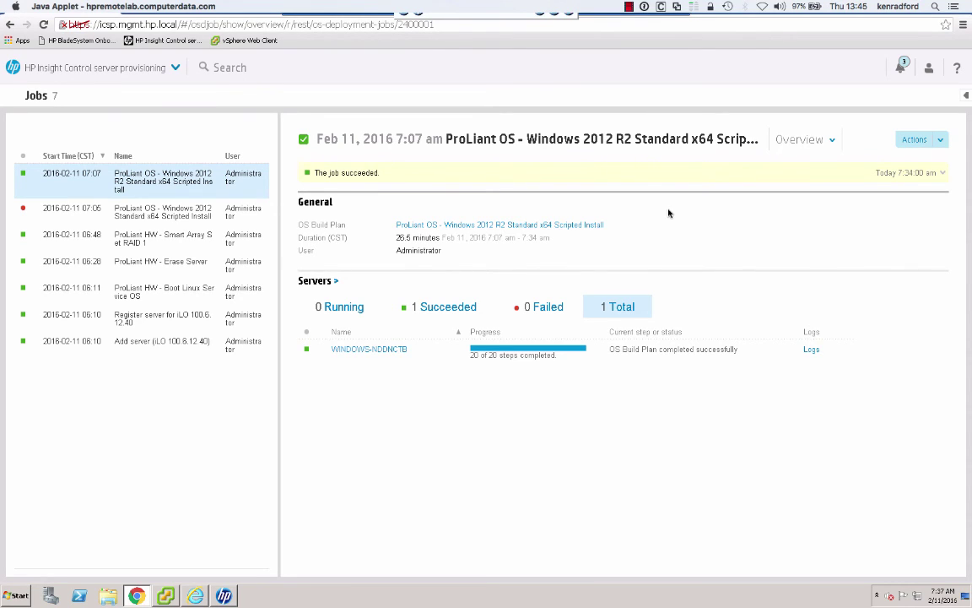
View the server's screen in the iLO Integrated Remote Console and return to the Windows install job's overview.
left_click(226, 596)
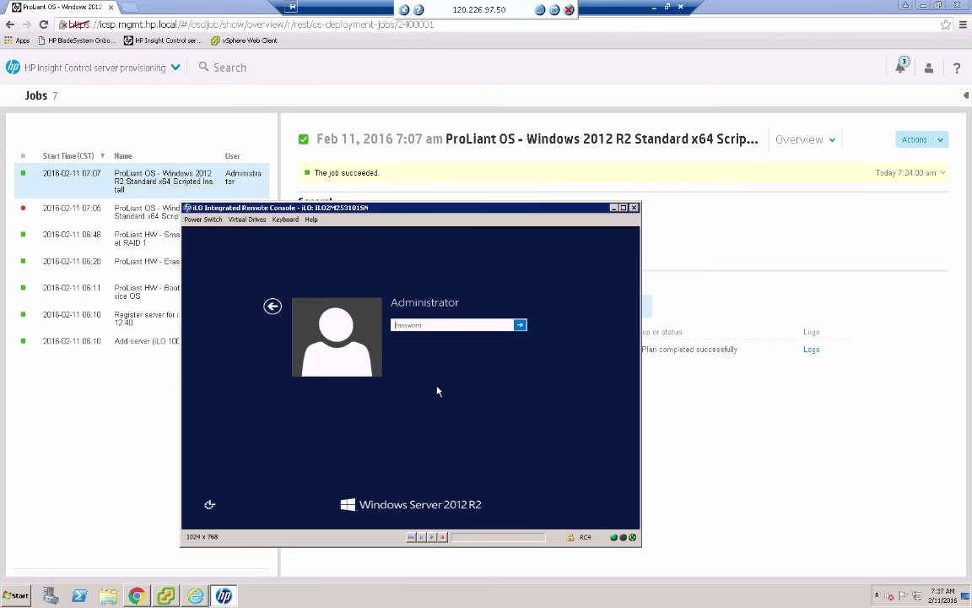
left_click(469, 362)
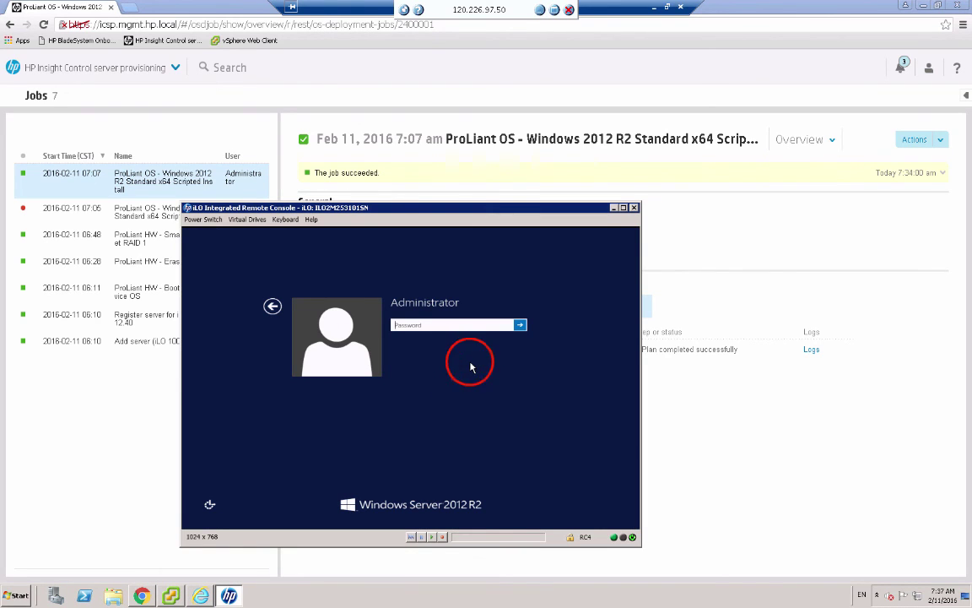
left_click(692, 410)
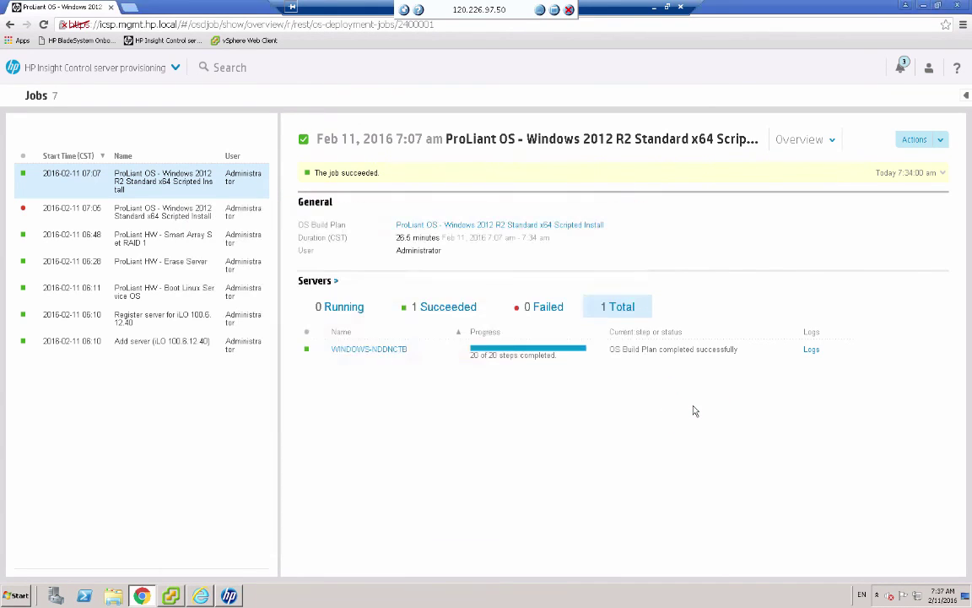